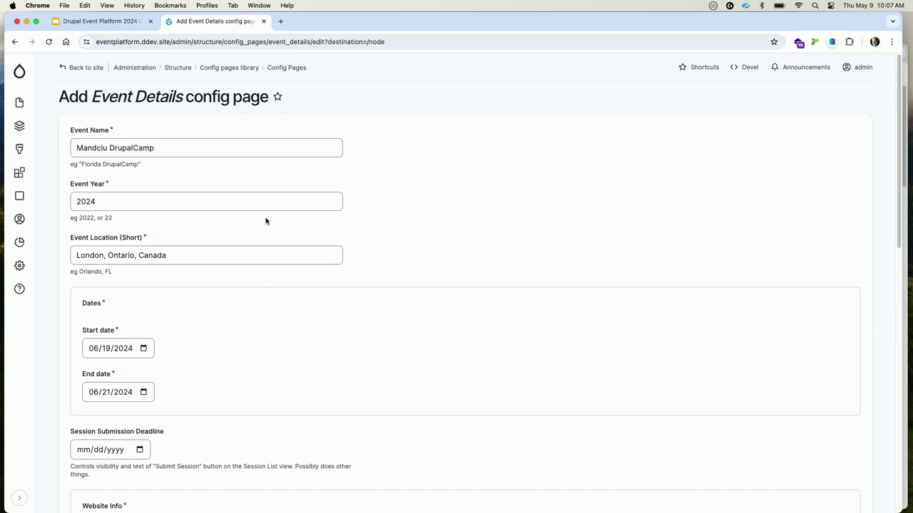
Step: Review the Event Details form's event name, location, dates, header CTA, homepage description and homepage media CTA fields
scroll(274, 196, "down", 1)
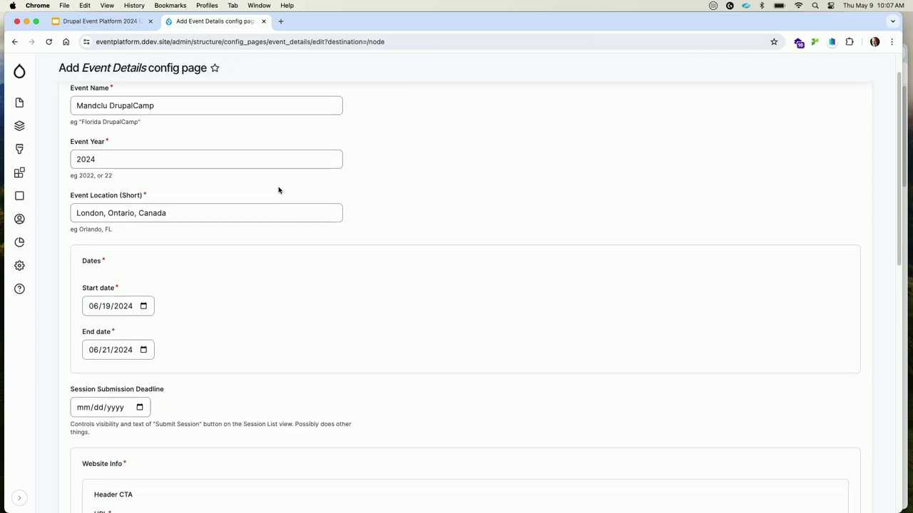
scroll(261, 168, "up", 1)
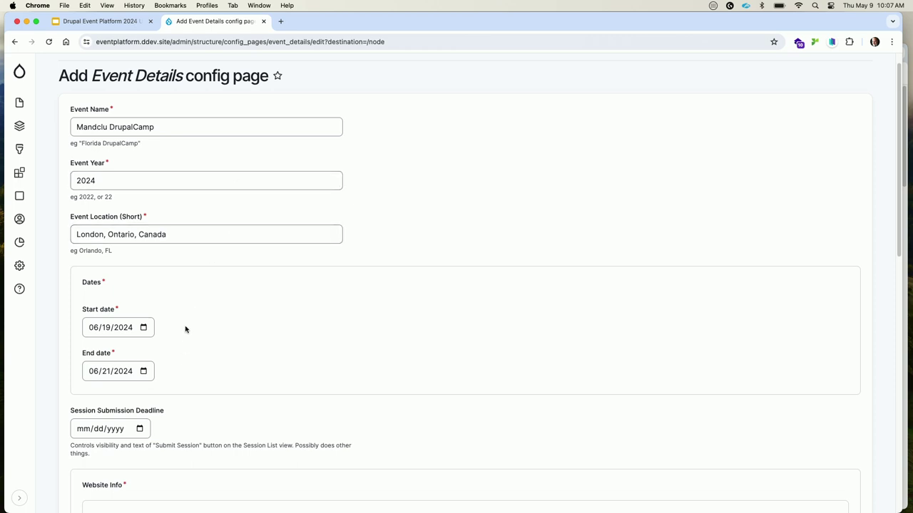
scroll(186, 329, "down", 6)
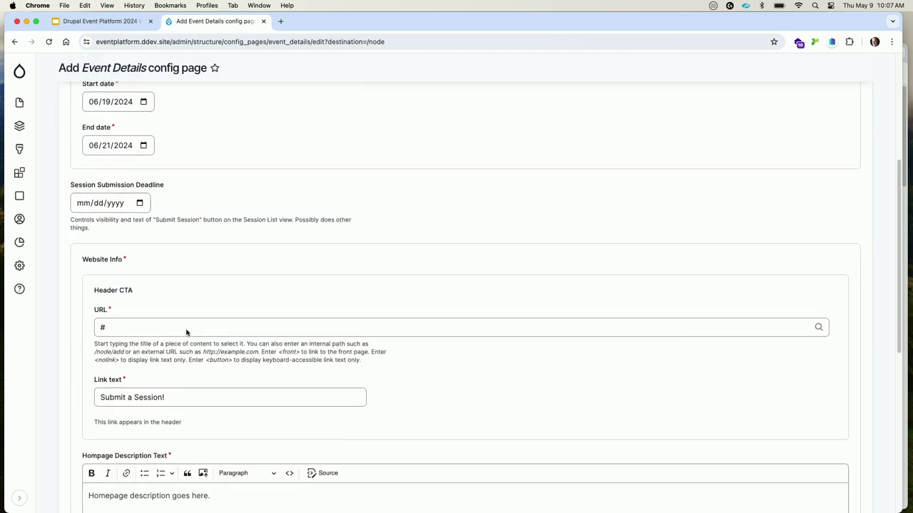
scroll(186, 333, "down", 1)
left_click(164, 386)
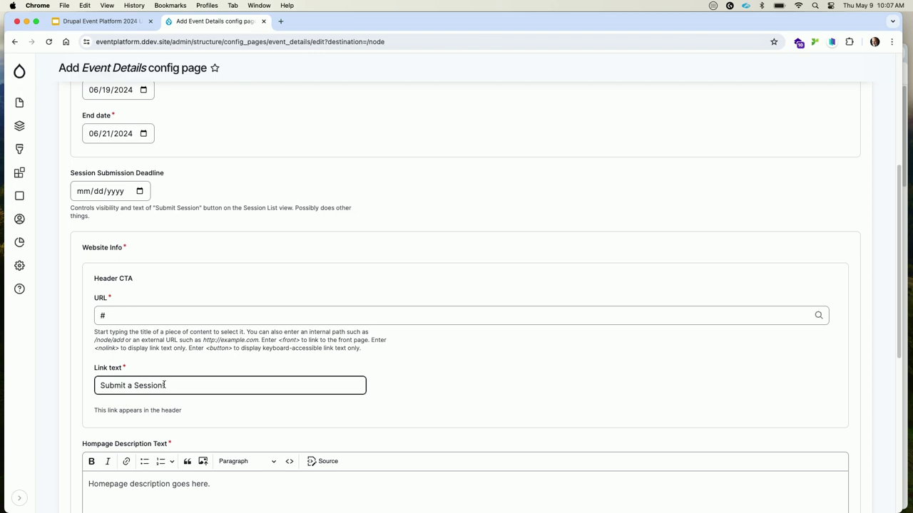
scroll(156, 389, "down", 4)
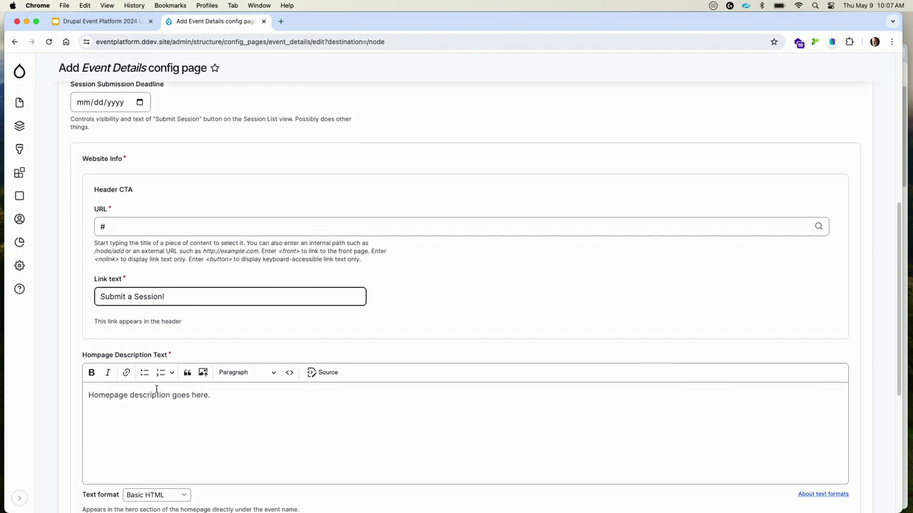
scroll(156, 389, "down", 6)
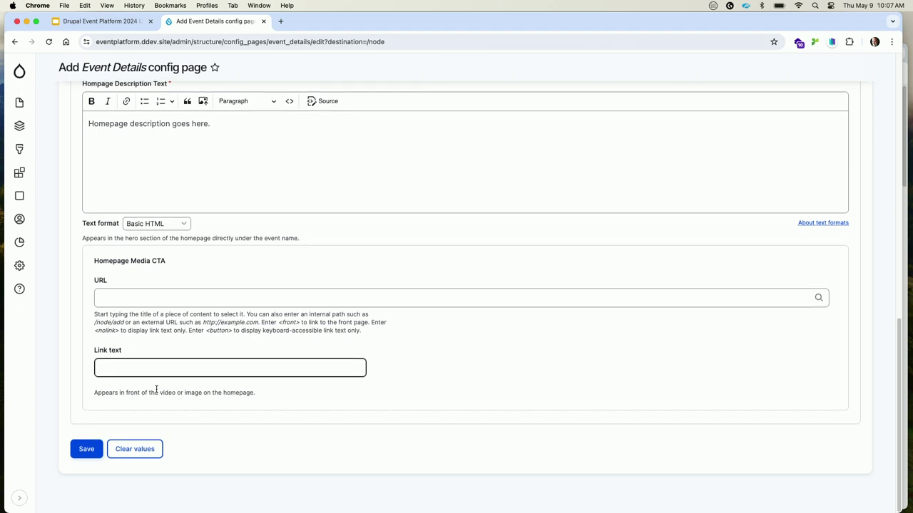
scroll(156, 390, "up", 20)
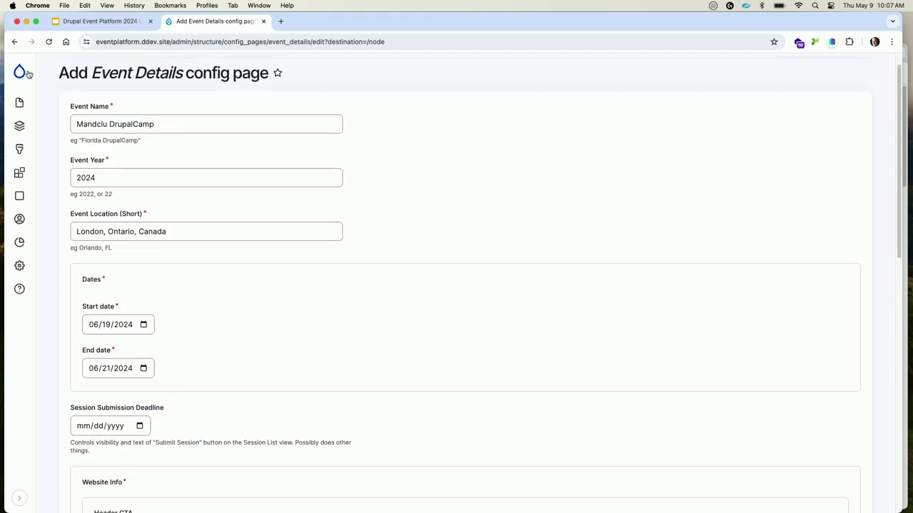
Step: Return to the event home page and review its content from the event heading down to the footer
left_click(14, 42)
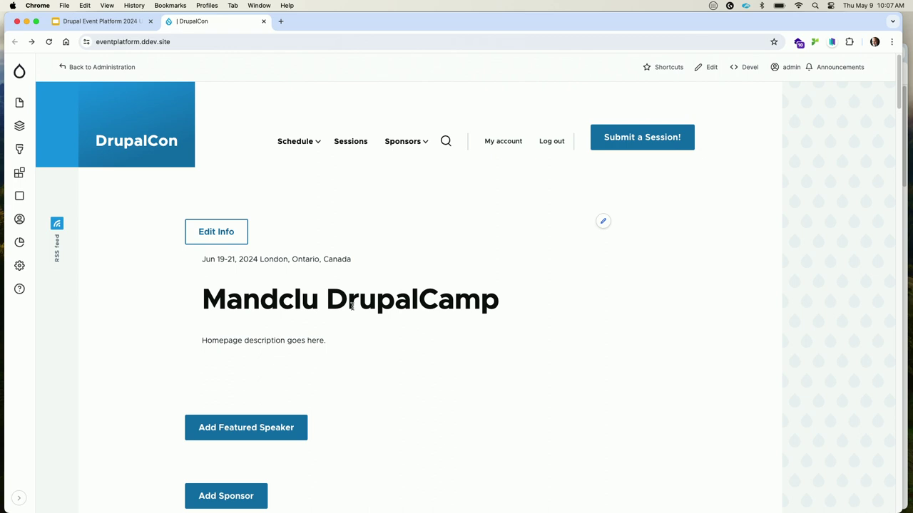
scroll(351, 307, "down", 5)
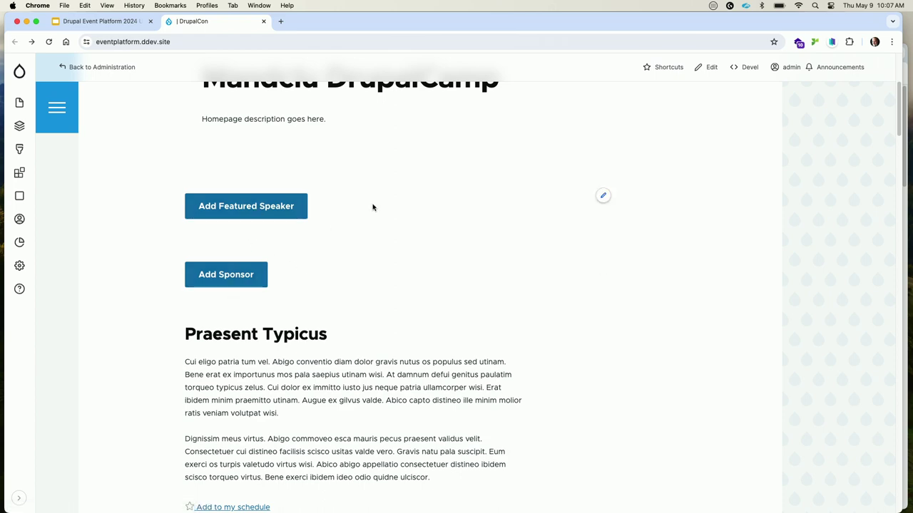
scroll(372, 207, "down", 15)
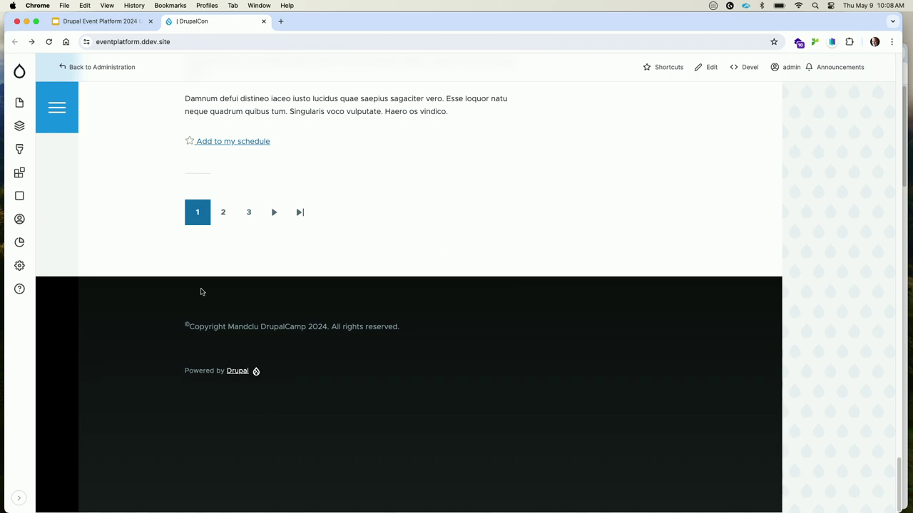
scroll(201, 291, "up", 15)
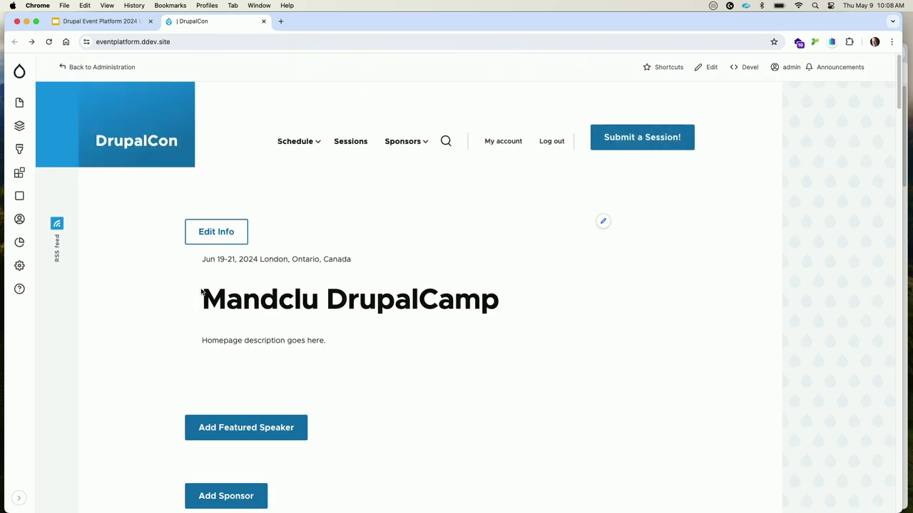
Step: Look at the content overview, return to the home page, and view the site's public Schedule page
left_click(20, 105)
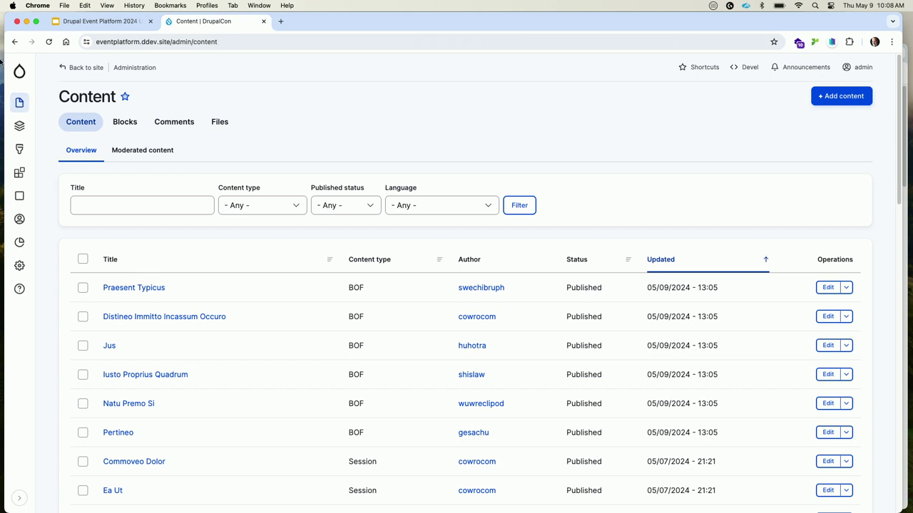
left_click(15, 42)
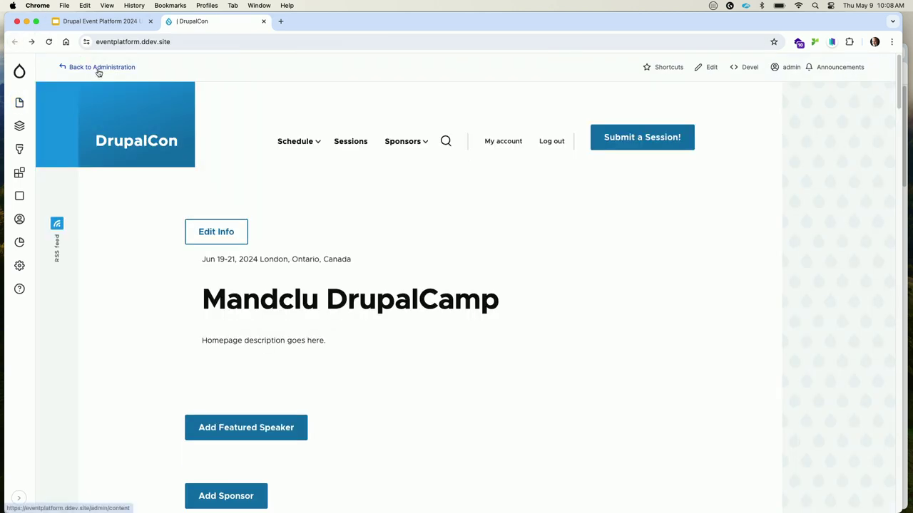
left_click(300, 142)
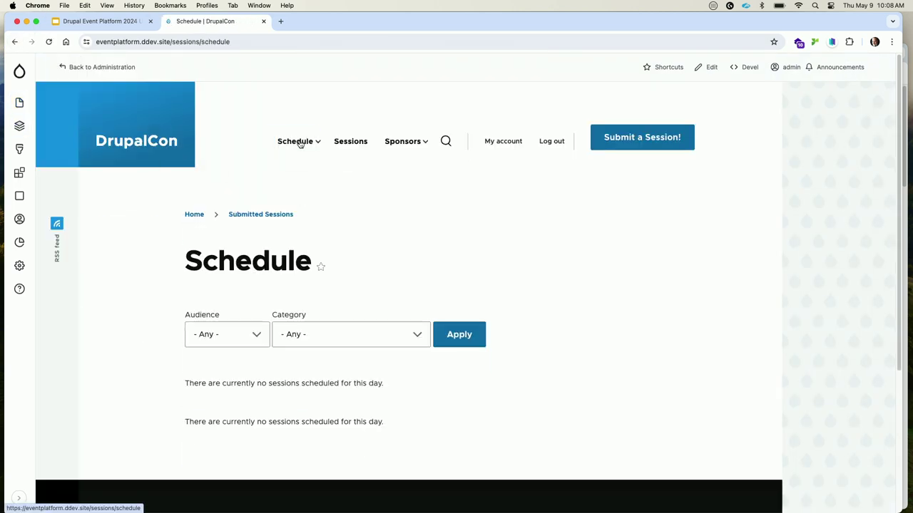
mouse_move(300, 143)
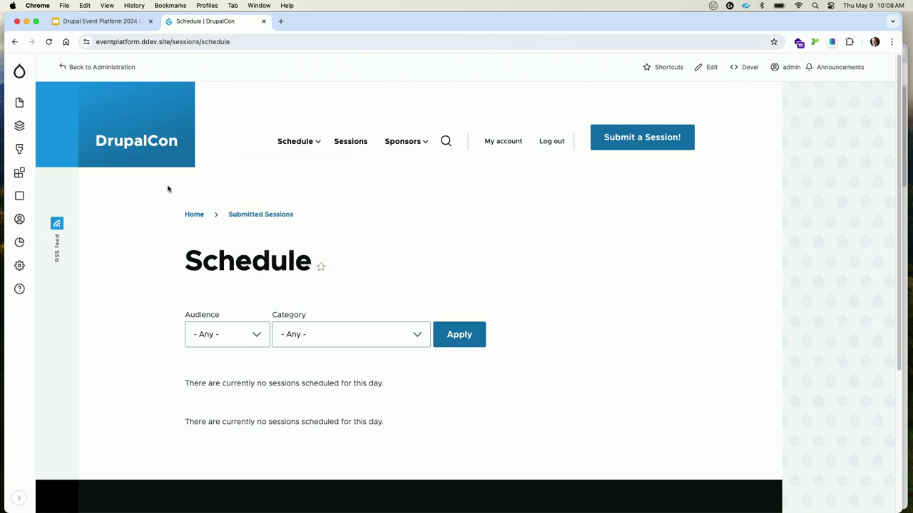
Step: Open the Time Slots generation tool from the Session Schedule administration page
mouse_move(23, 201)
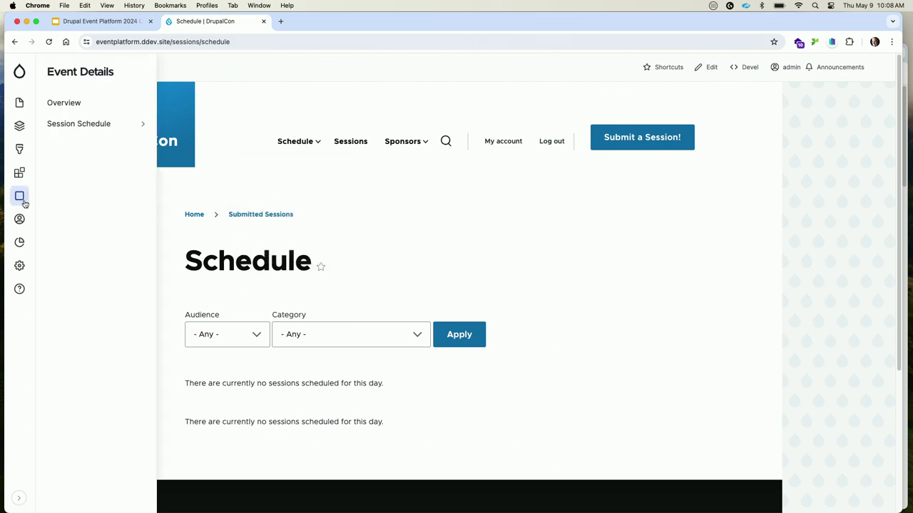
left_click(91, 125)
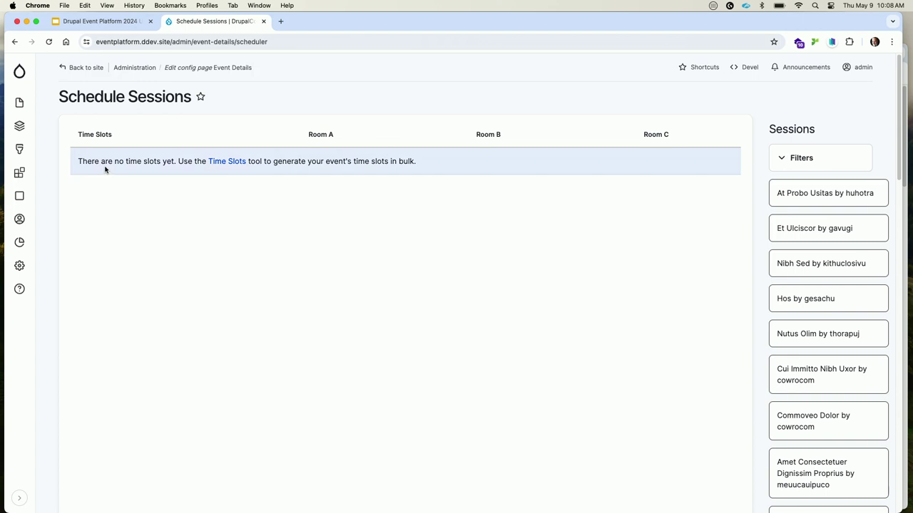
left_click(225, 163)
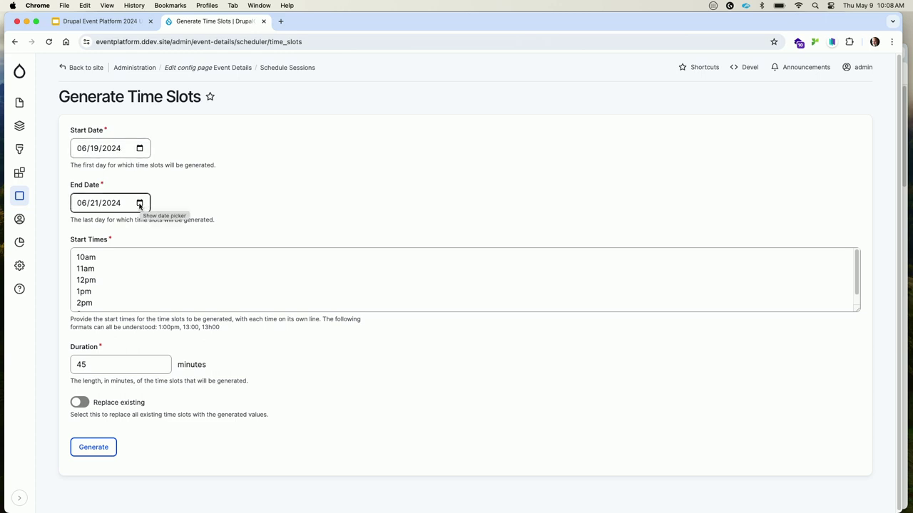
Step: Set the time slot end date to 06/20/2024 and generate the time slots
left_click(140, 204)
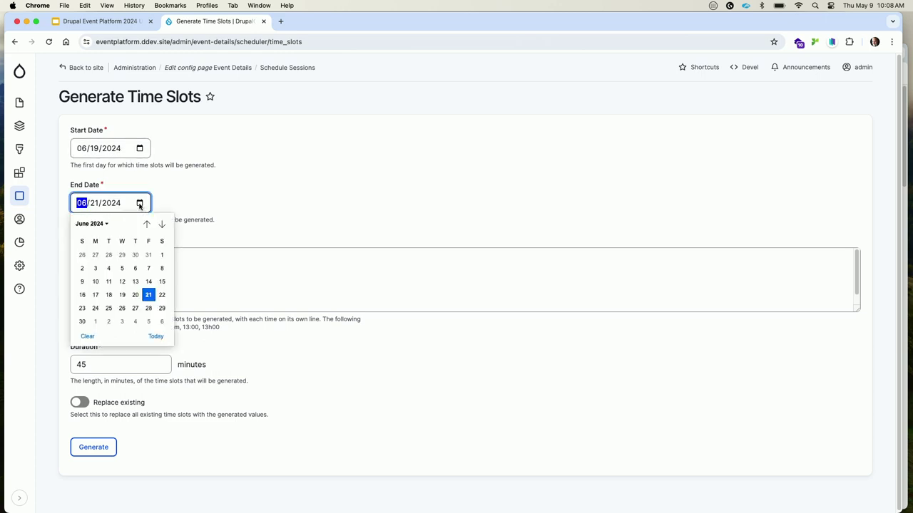
left_click(135, 296)
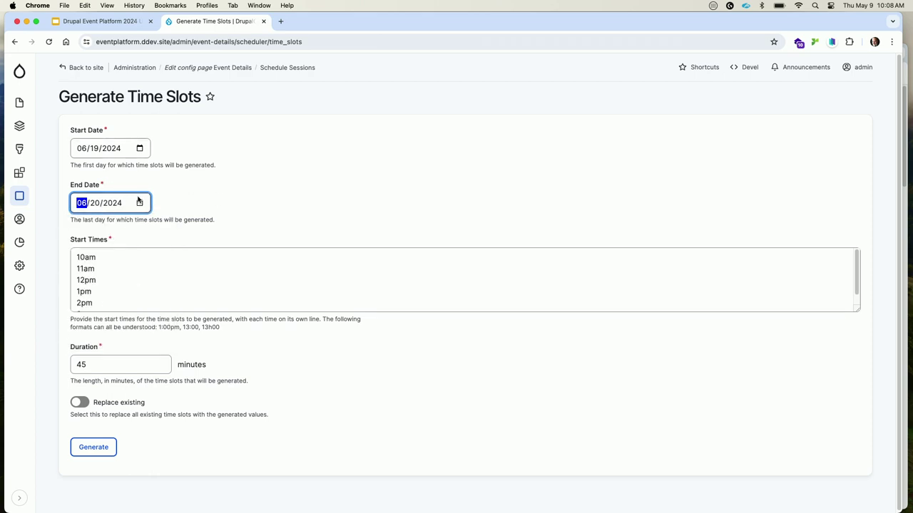
scroll(122, 266, "down", 1)
scroll(122, 265, "up", 1)
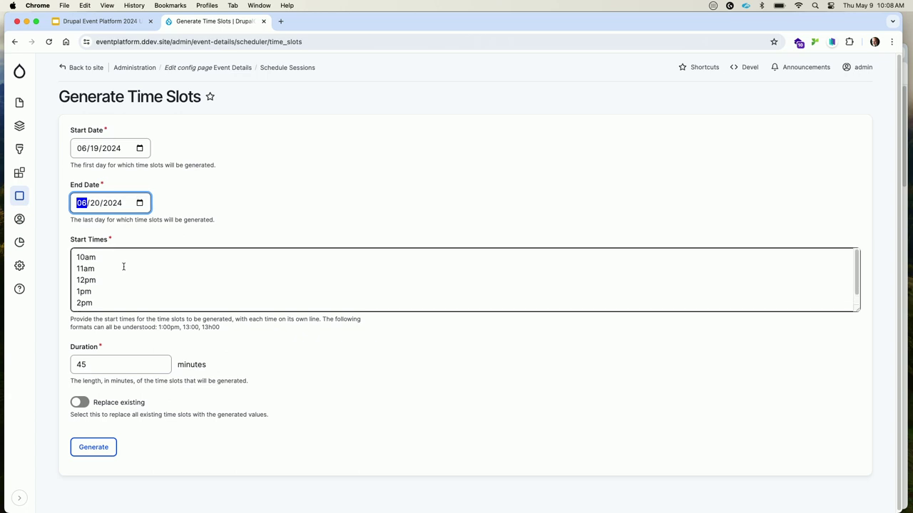
left_click(95, 445)
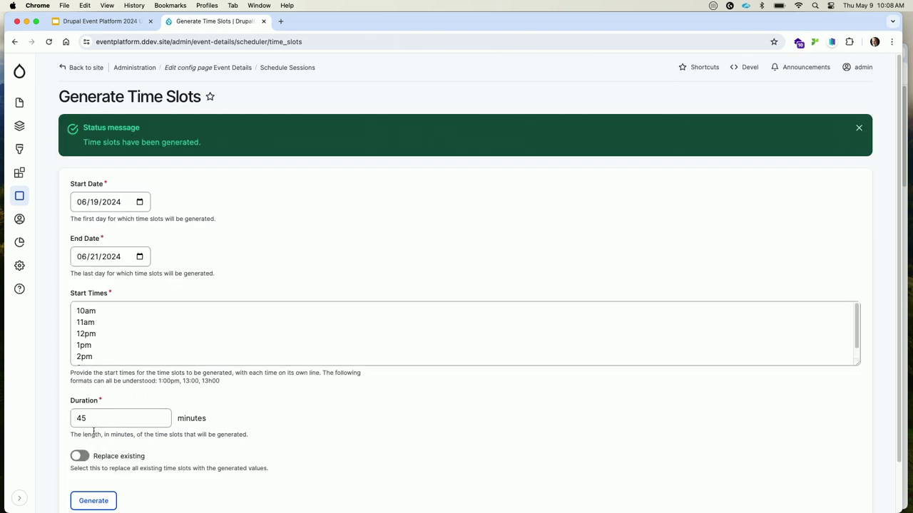
Step: On the scheduler's Wed, Jun 19 grid, place At Probo Usitas in Room A at 11:00, Et Ulciscor in Room B at 10:00 and Hos in Room C at 11:00
left_click(286, 69)
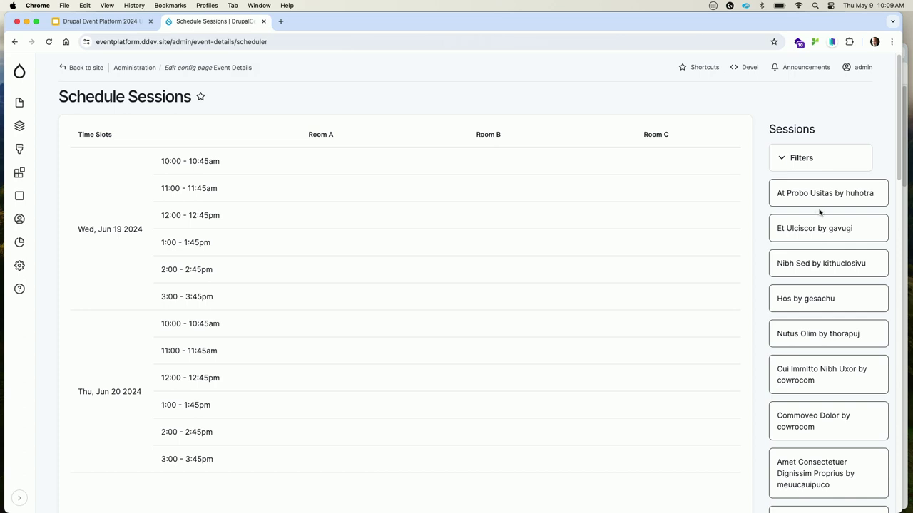
left_click_drag(815, 189, 324, 176)
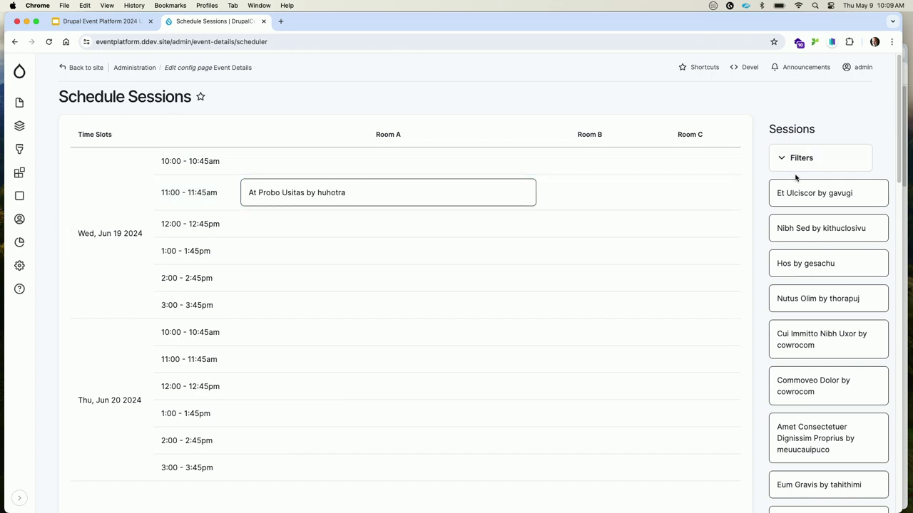
left_click_drag(791, 192, 568, 163)
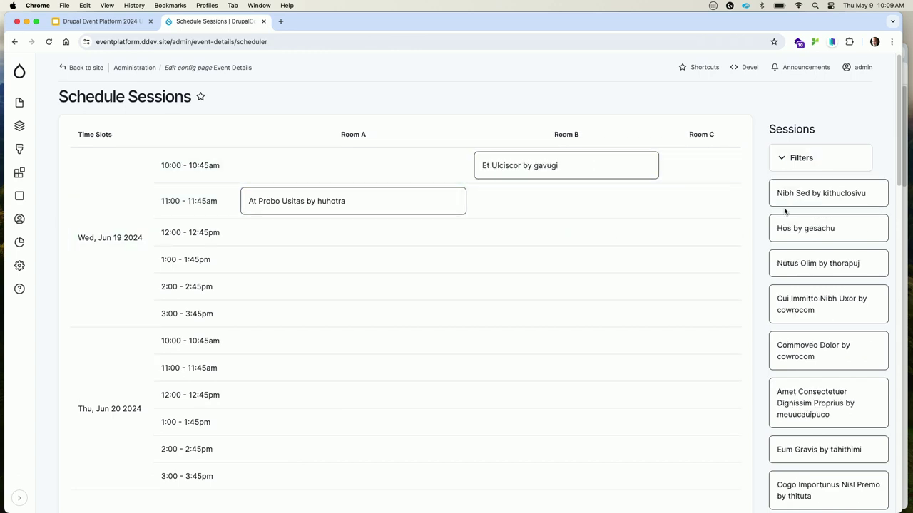
left_click_drag(784, 228, 689, 213)
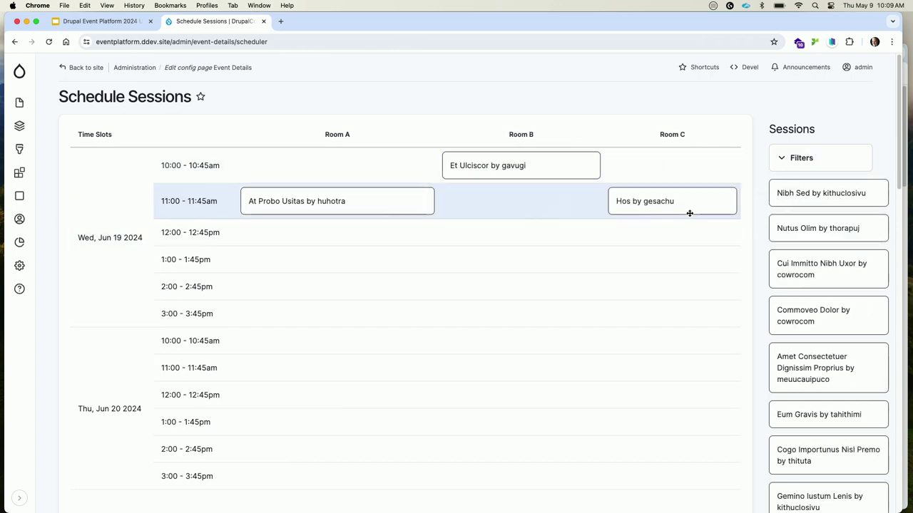
Step: Filter the unscheduled sessions to the BOF content type
left_click(816, 163)
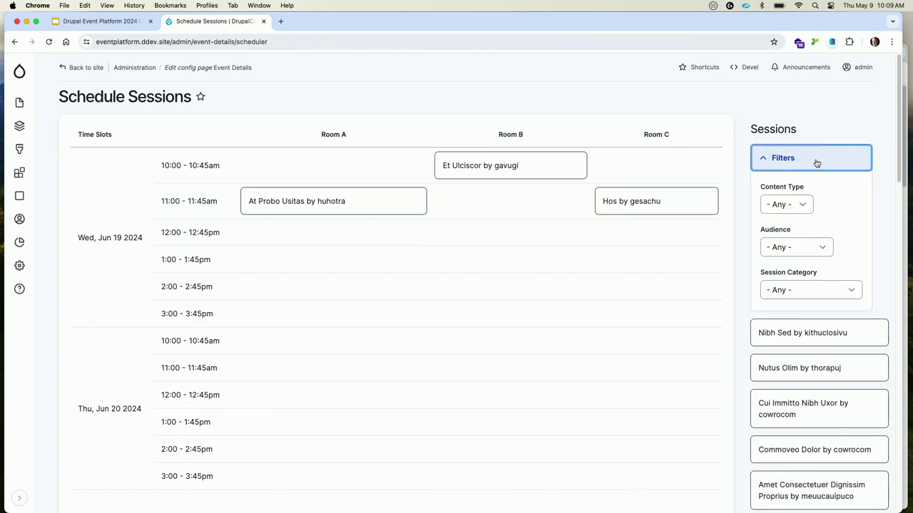
left_click(793, 204)
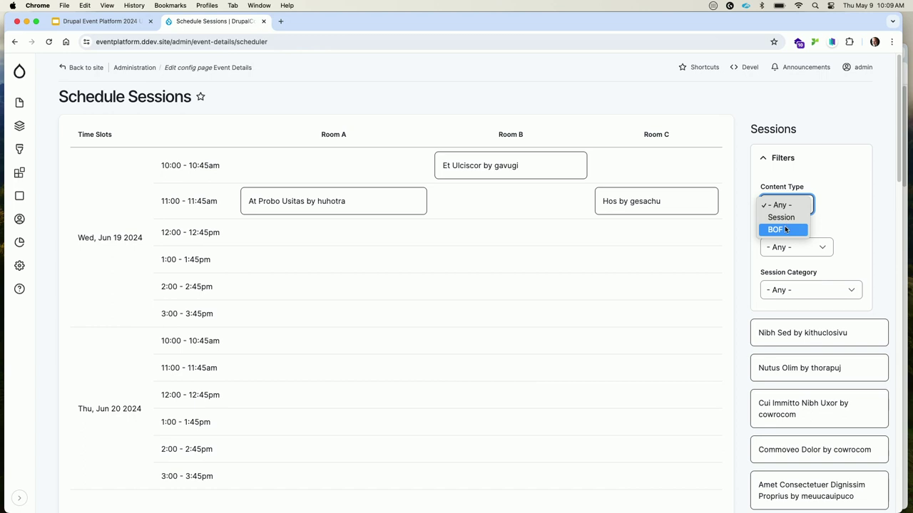
left_click(795, 231)
scroll(794, 317, "down", 2)
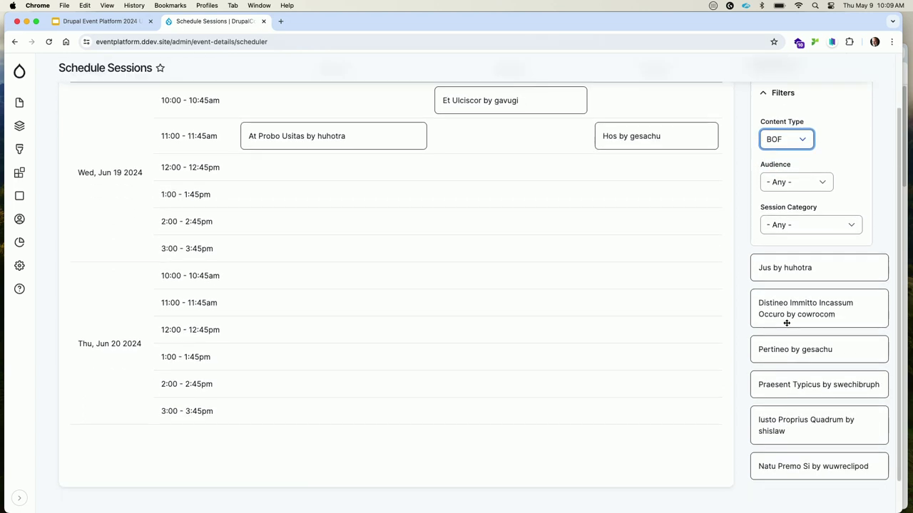
Step: Schedule the six BOF sessions in listed order in consecutive Room C slots, from Wed, Jun 19 at 12:00 through Thu, Jun 20 at 11:00
left_click_drag(797, 270, 681, 174)
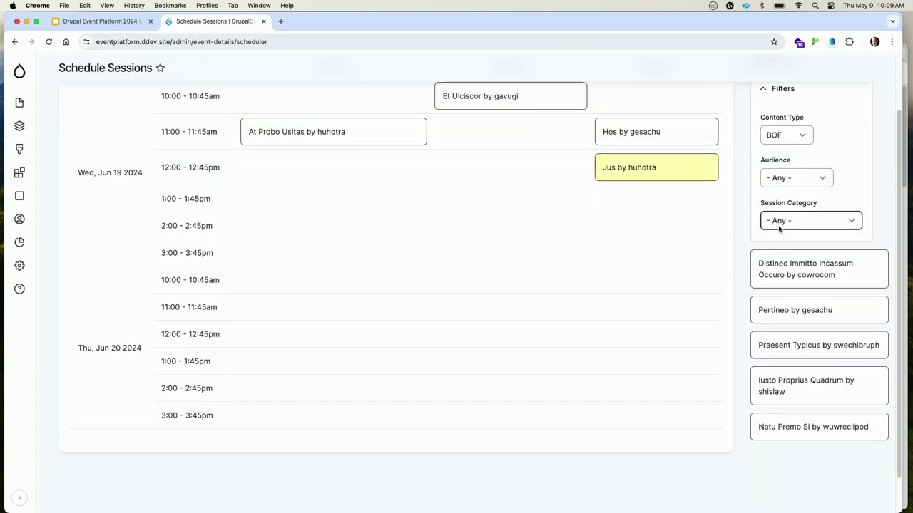
left_click_drag(783, 266, 668, 207)
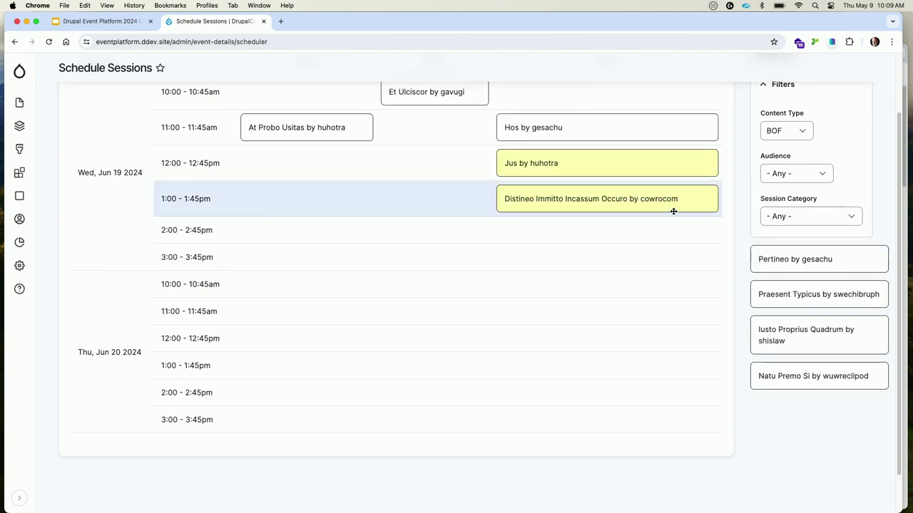
left_click_drag(774, 258, 607, 267)
left_click_drag(764, 249, 616, 294)
left_click_drag(746, 253, 619, 331)
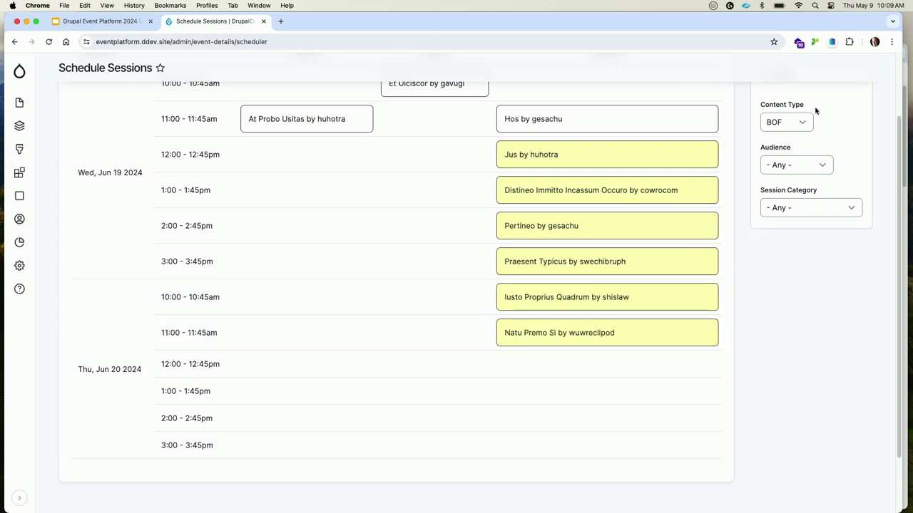
Step: Reset the session list's Content Type filter to Any and filter the sessions by audience level instead
left_click(788, 124)
left_click(788, 102)
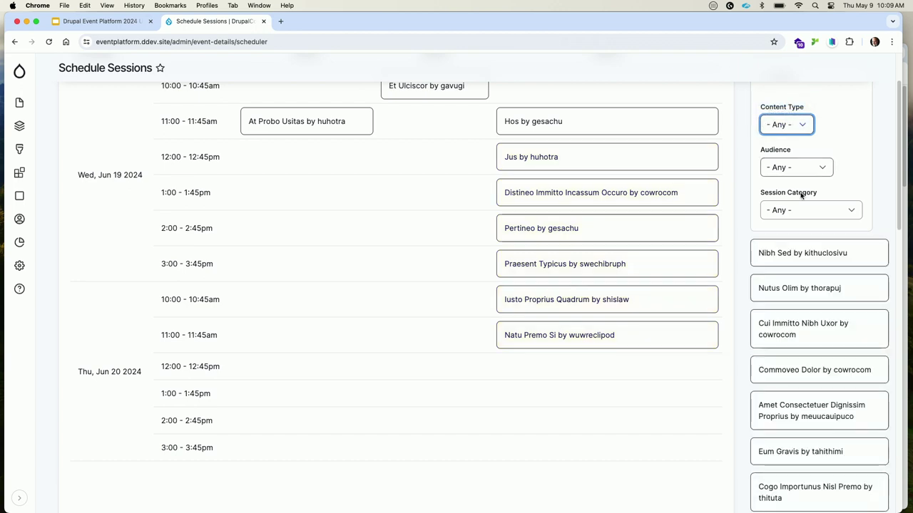
scroll(789, 252, "up", 3)
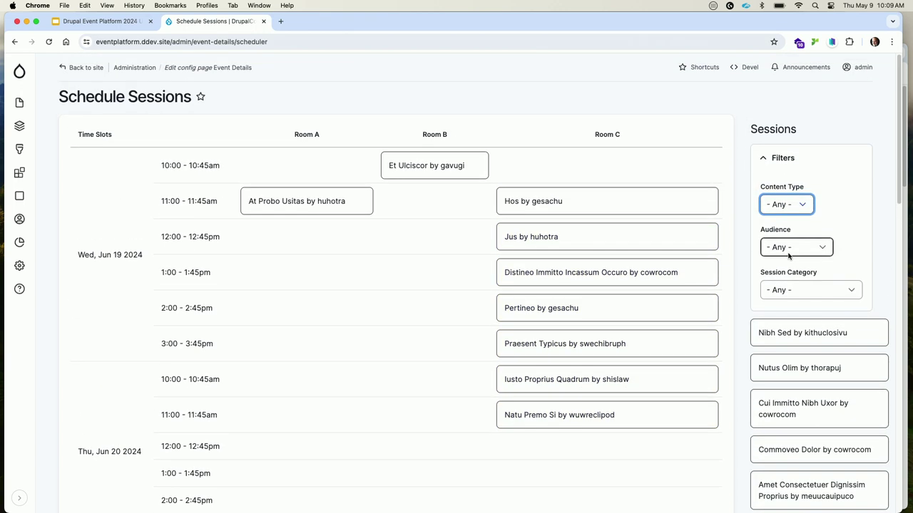
left_click(790, 250)
left_click(790, 285)
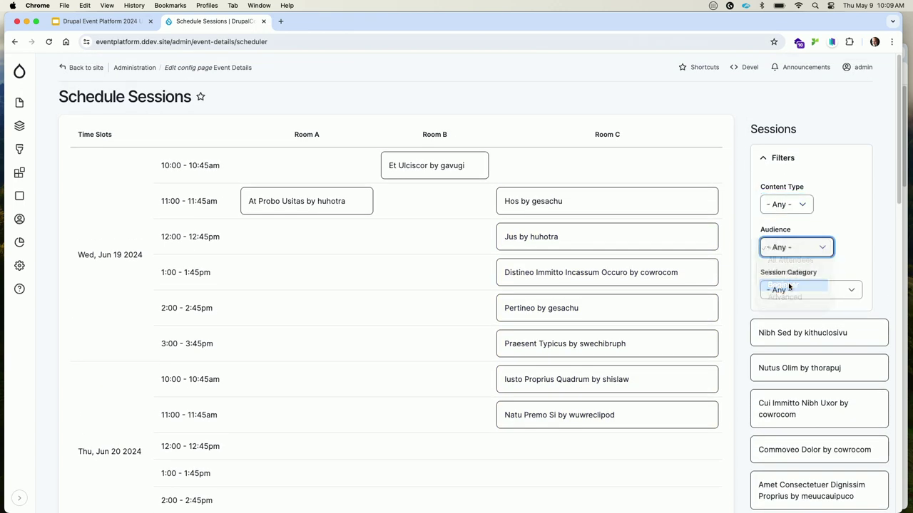
Step: Schedule the nine Beginner sessions in listed order in consecutive Room A slots, from Wed, Jun 19 at 12:00 through Thu, Jun 20 at 2:00
left_click_drag(786, 335, 333, 250)
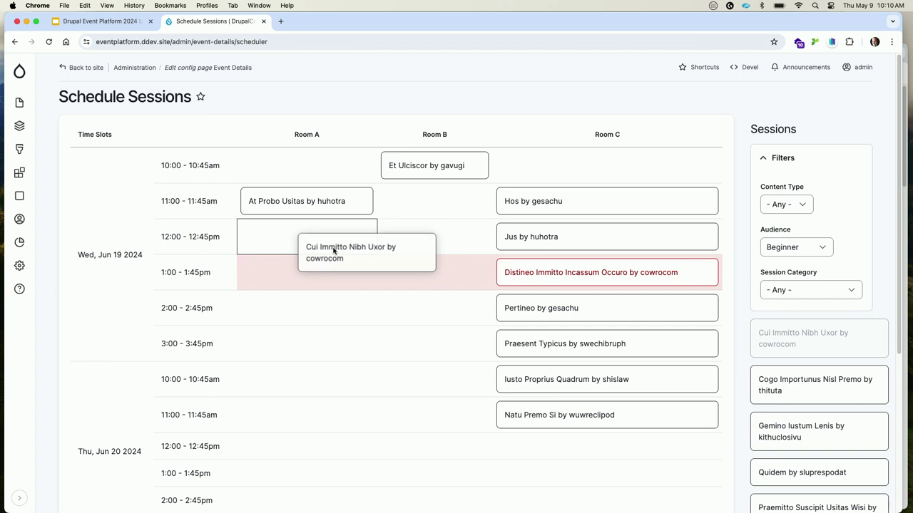
left_click_drag(333, 251, 333, 238)
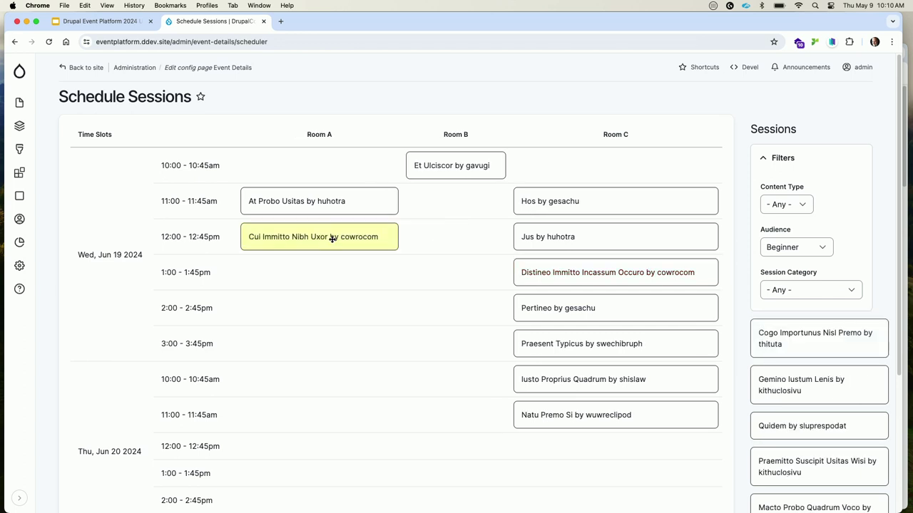
left_click_drag(763, 341, 275, 290)
left_click_drag(820, 336, 368, 320)
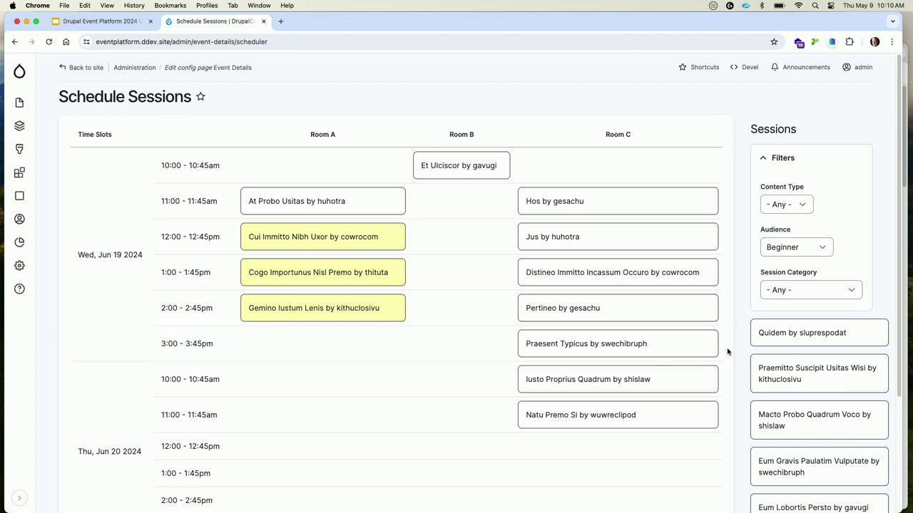
left_click_drag(820, 339, 363, 352)
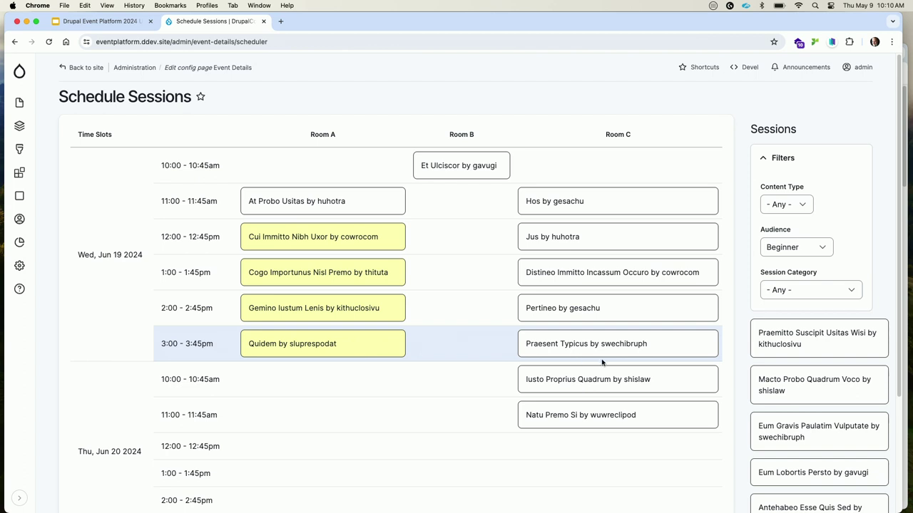
left_click_drag(790, 340, 363, 381)
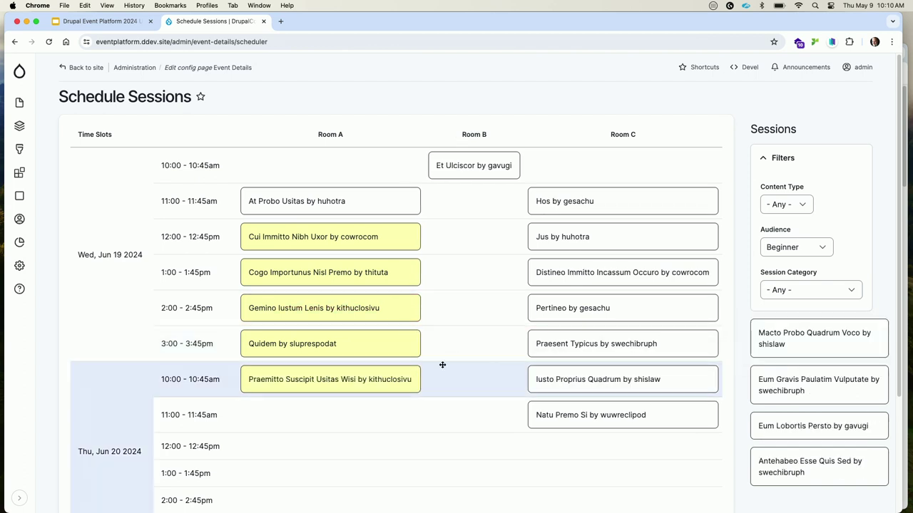
left_click_drag(839, 343, 357, 415)
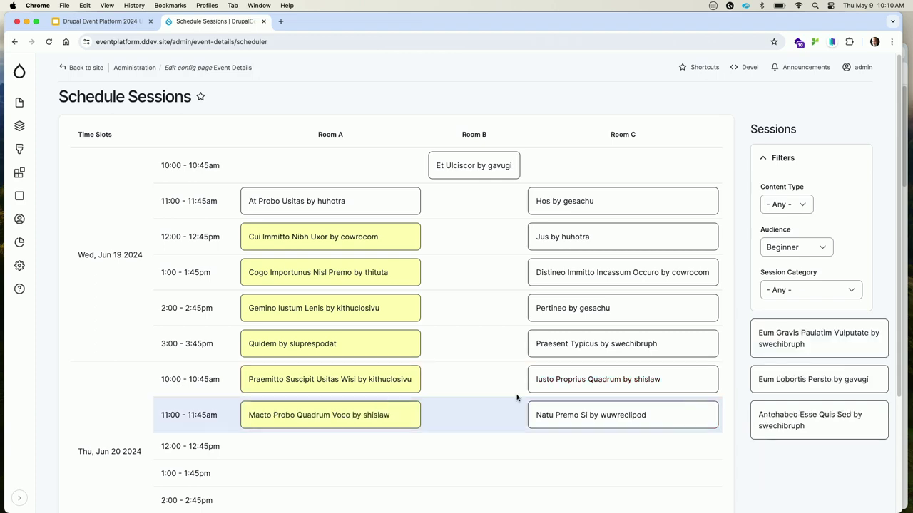
scroll(611, 342, "down", 1)
scroll(611, 343, "down", 1)
left_click_drag(809, 259, 391, 367)
left_click_drag(775, 243, 340, 424)
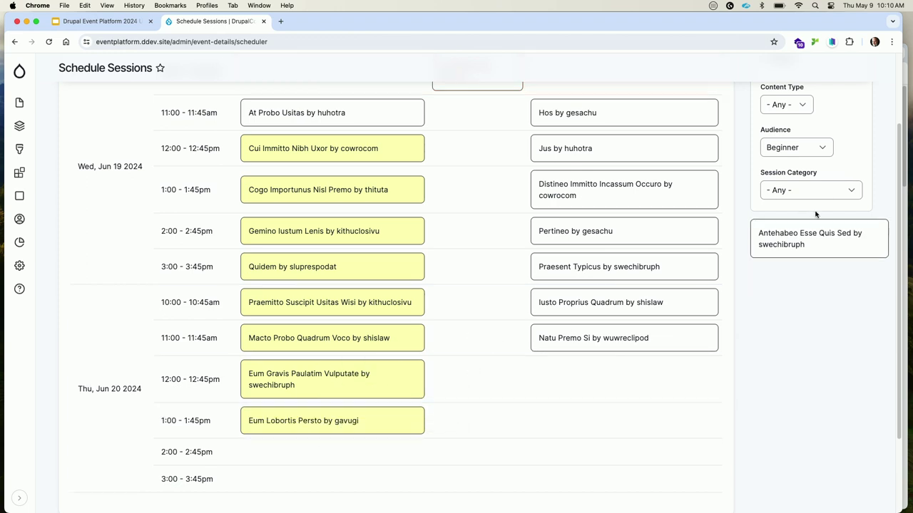
left_click_drag(792, 233, 311, 457)
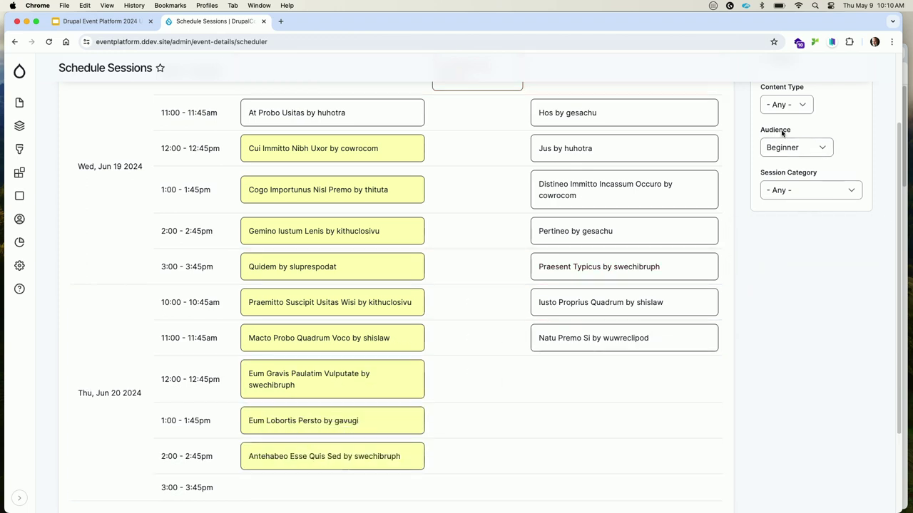
Step: Filter the sessions to the Intermediate audience and place Commoveo Dolor, Diam and Abigo in Room B on Wed, Jun 19 at 11:00, 12:00 and 1:00
left_click(790, 148)
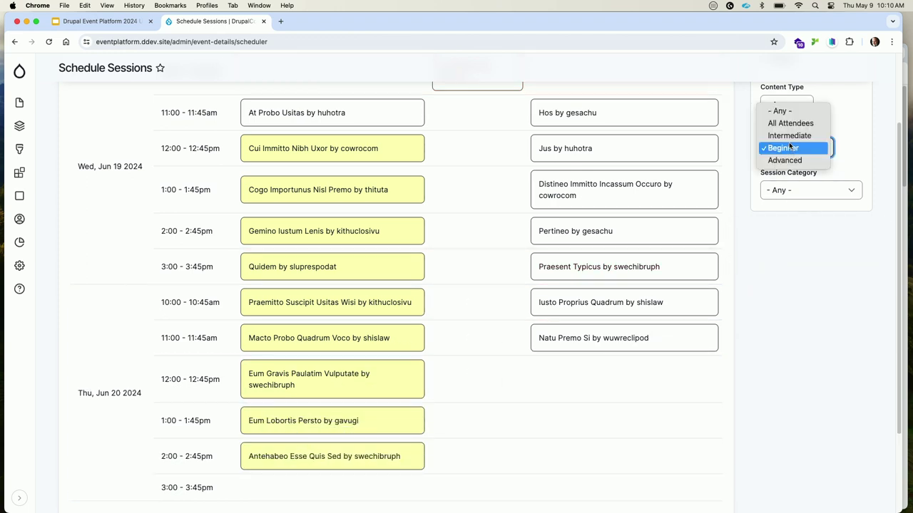
left_click(789, 135)
left_click_drag(787, 227, 473, 112)
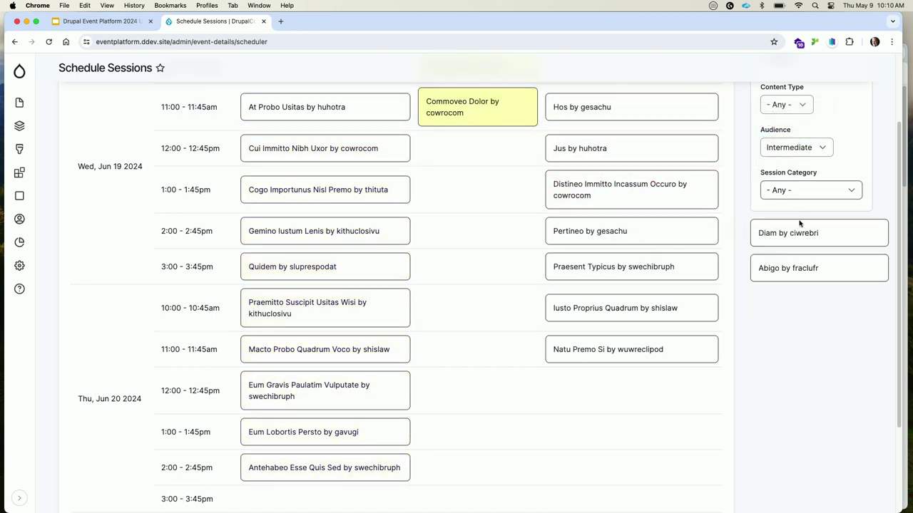
left_click_drag(790, 234, 499, 151)
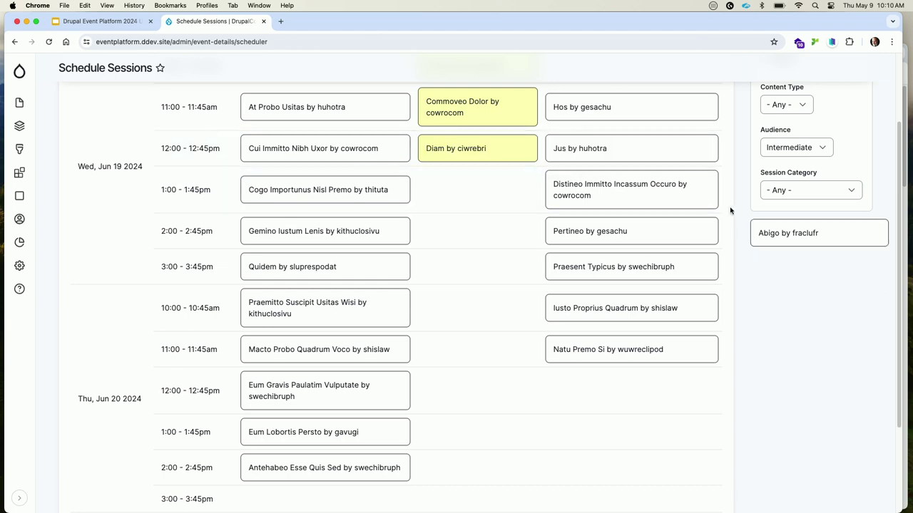
left_click_drag(756, 232, 501, 198)
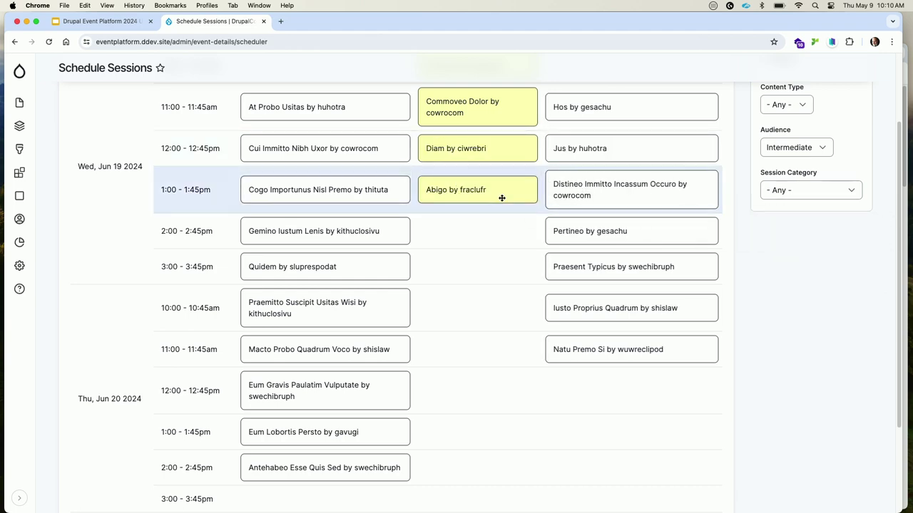
Step: Keep the session list's Content Type filter at Any and set the Audience filter to All Attendees
scroll(502, 198, "up", 3)
left_click(782, 209)
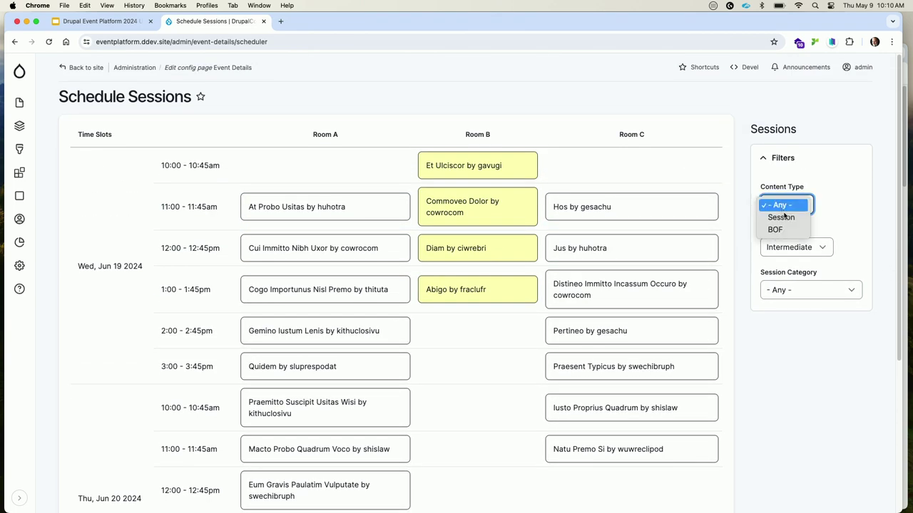
left_click(782, 207)
left_click(810, 249)
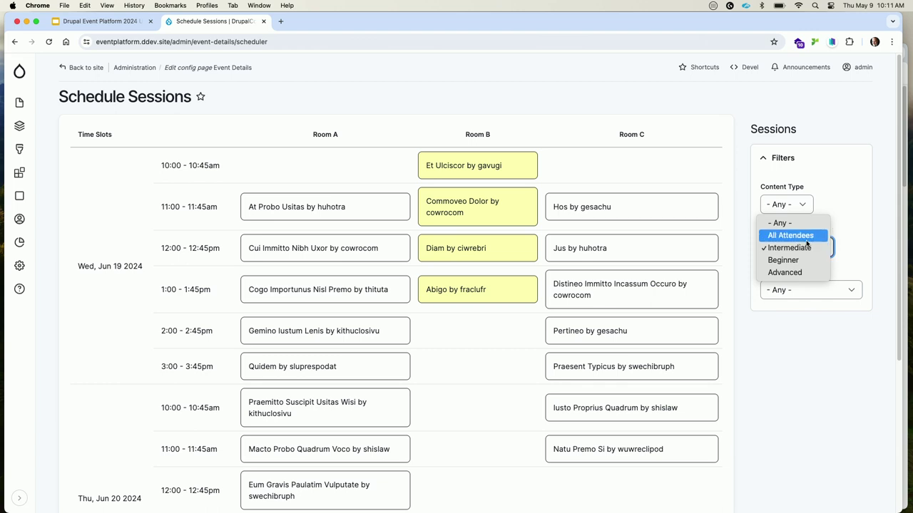
left_click(807, 242)
left_click(813, 246)
left_click(822, 345)
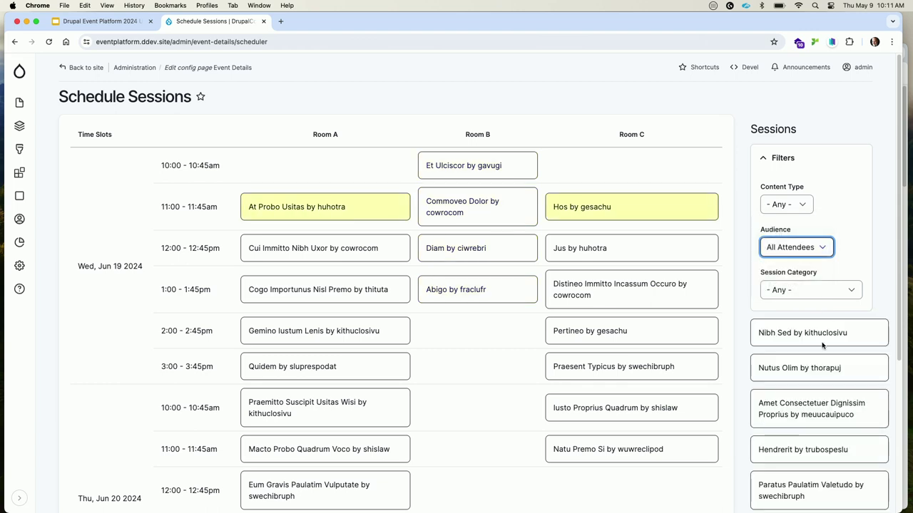
Step: Schedule Nibh Sed in Room C and Nutus Olim in Room A at Wed 10:00, and the other four in consecutive Room B slots from Wed 2:00
left_click_drag(820, 334, 637, 184)
left_click_drag(814, 342, 314, 168)
left_click_drag(824, 343, 475, 333)
left_click_drag(850, 343, 546, 391)
left_click_drag(851, 345, 585, 420)
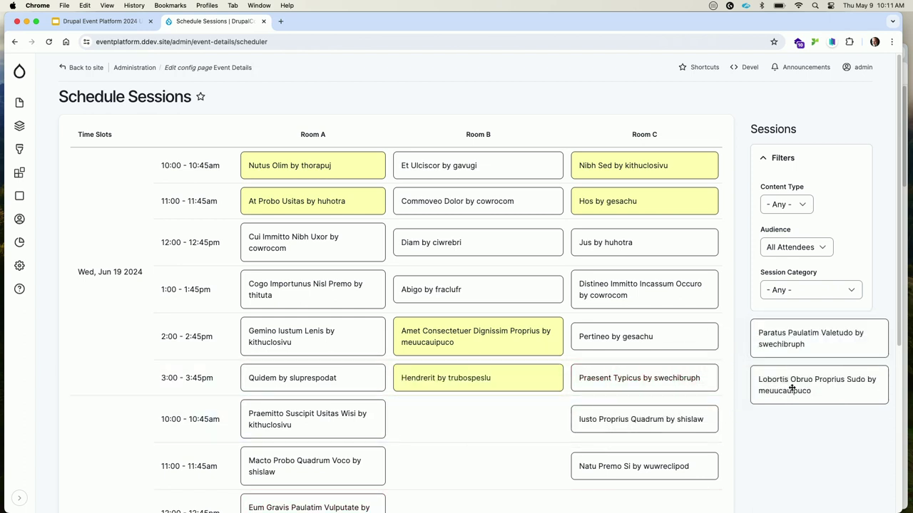
left_click_drag(789, 361, 449, 436)
left_click_drag(826, 356, 514, 472)
Step: Return to the public site's Schedule page and examine the Jun 19 session listing
left_click(87, 68)
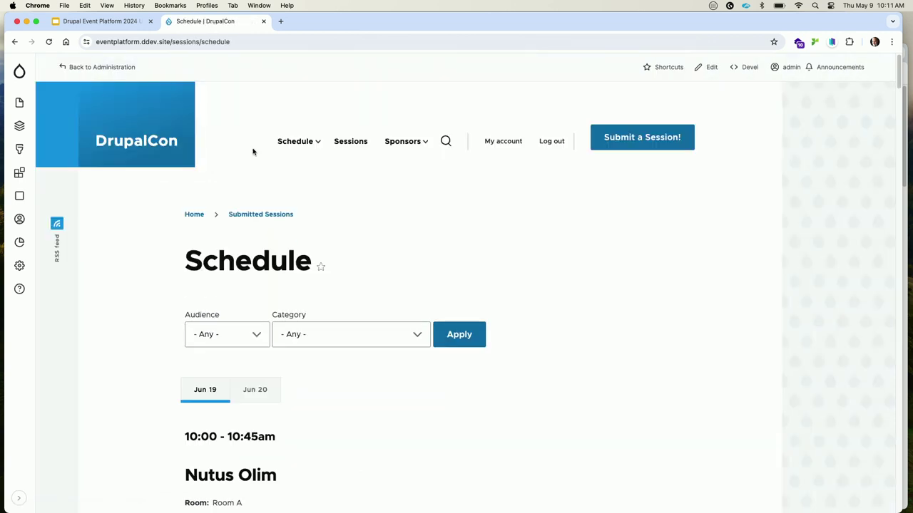
scroll(225, 223, "down", 2)
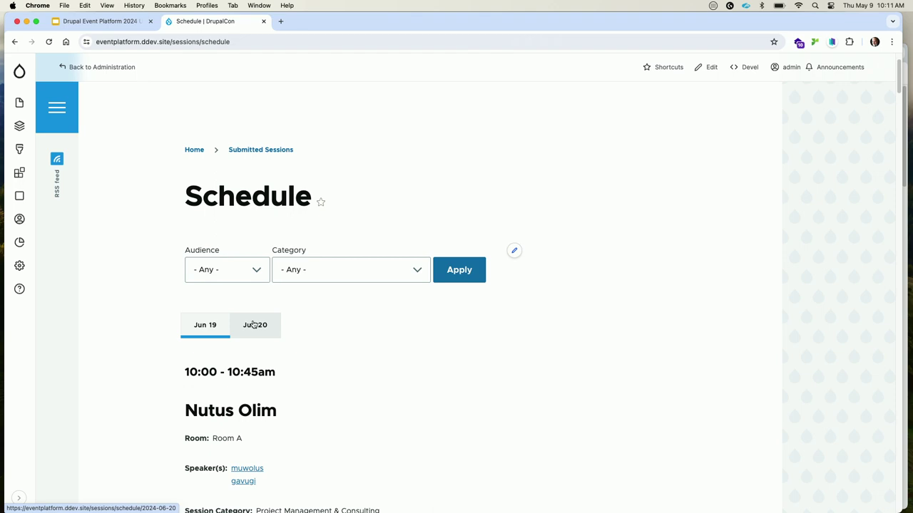
scroll(290, 335, "down", 5)
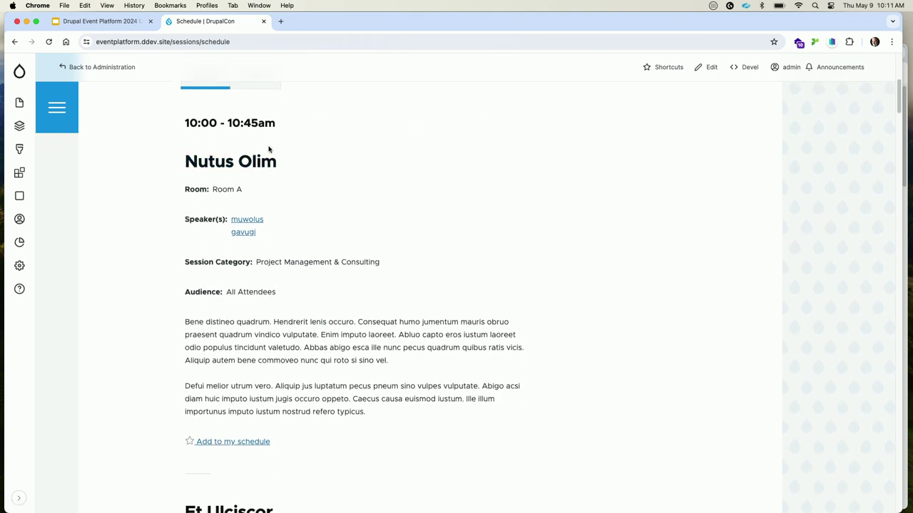
scroll(285, 322, "down", 2)
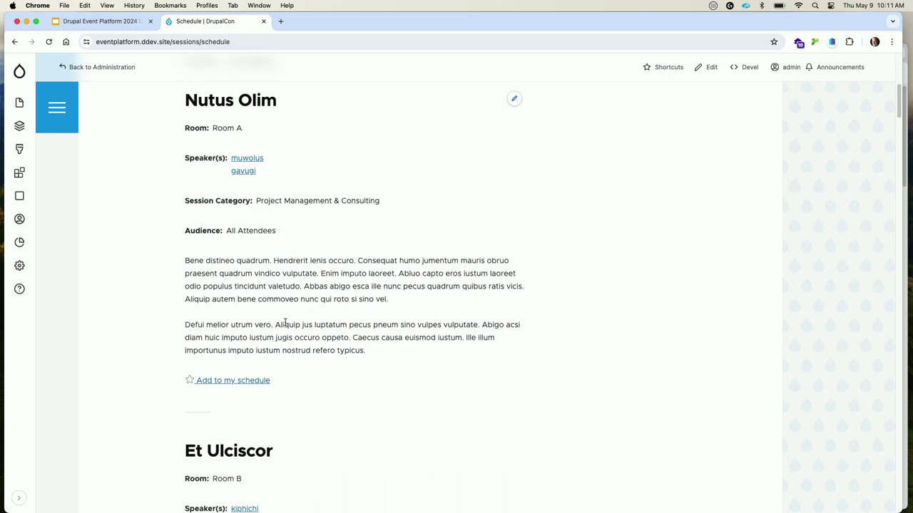
Step: Add Nutus Olim, Commoveo Dolor and the session listed just above Diam to the personal schedule
left_click(214, 383)
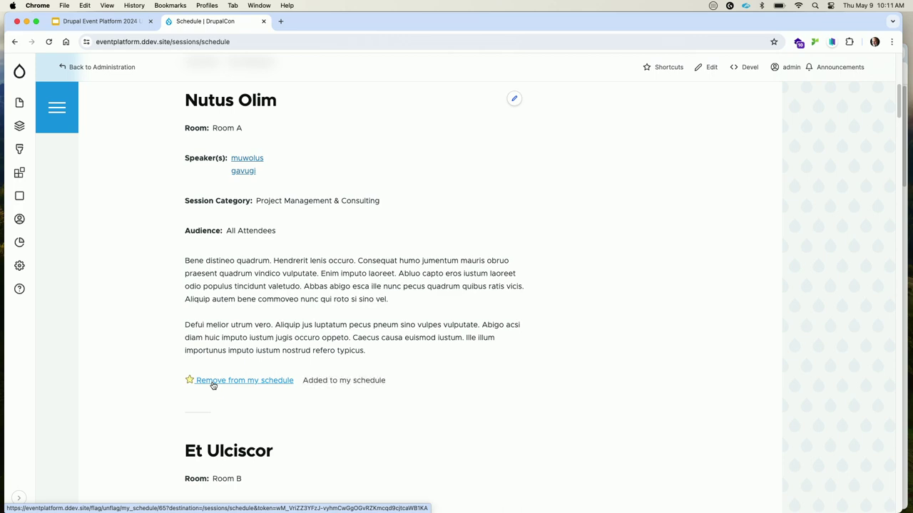
scroll(213, 385, "down", 10)
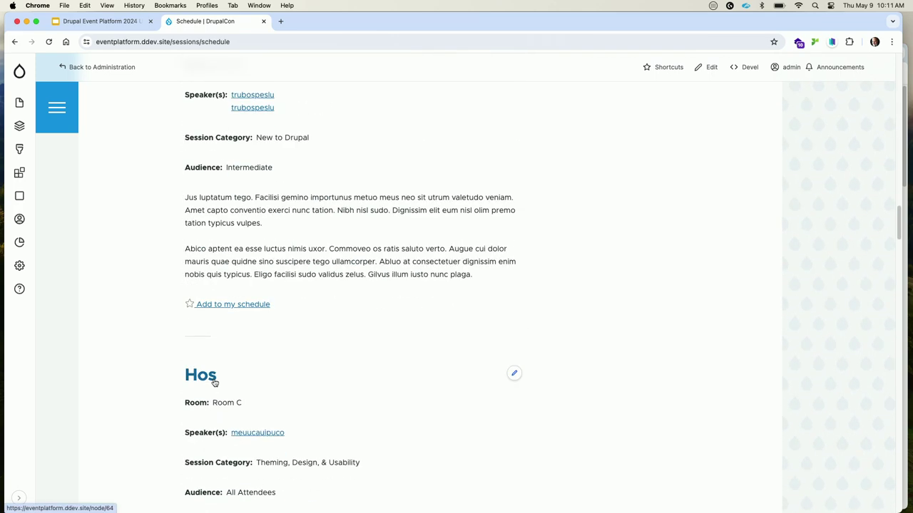
left_click(223, 306)
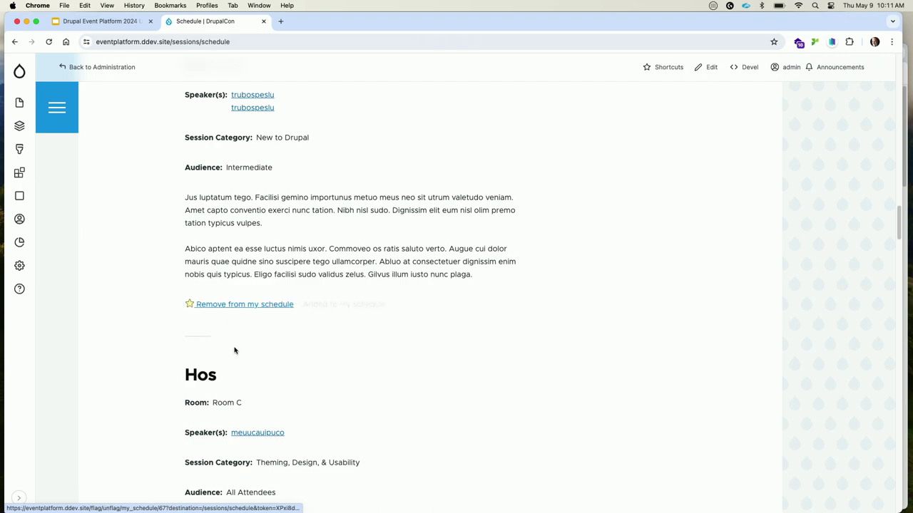
scroll(233, 343, "down", 7)
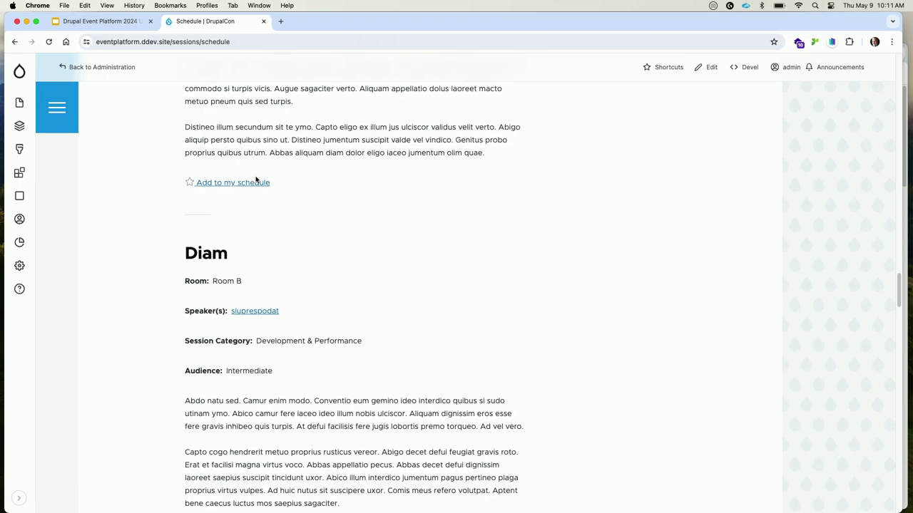
left_click(256, 180)
scroll(251, 187, "down", 10)
Step: Open the My Schedule page and review the sessions saved for Jun 19
scroll(246, 210, "up", 15)
mouse_move(297, 159)
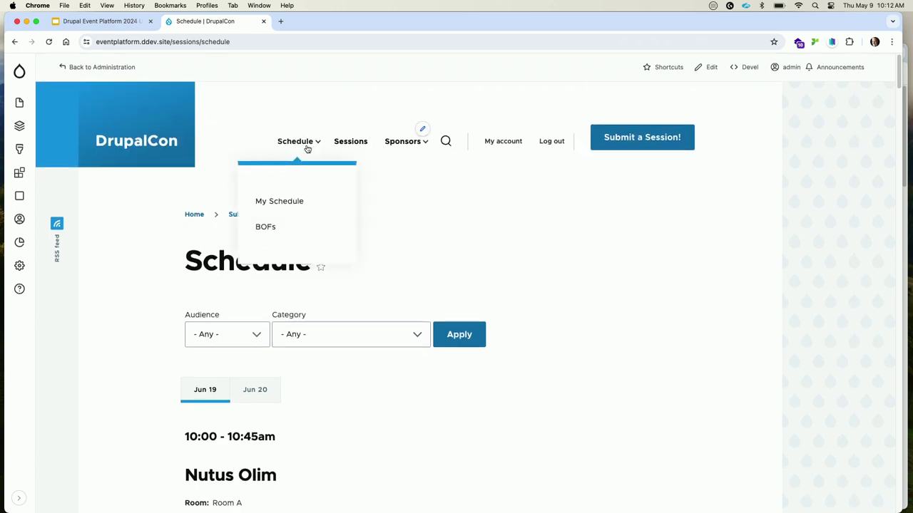
left_click(278, 201)
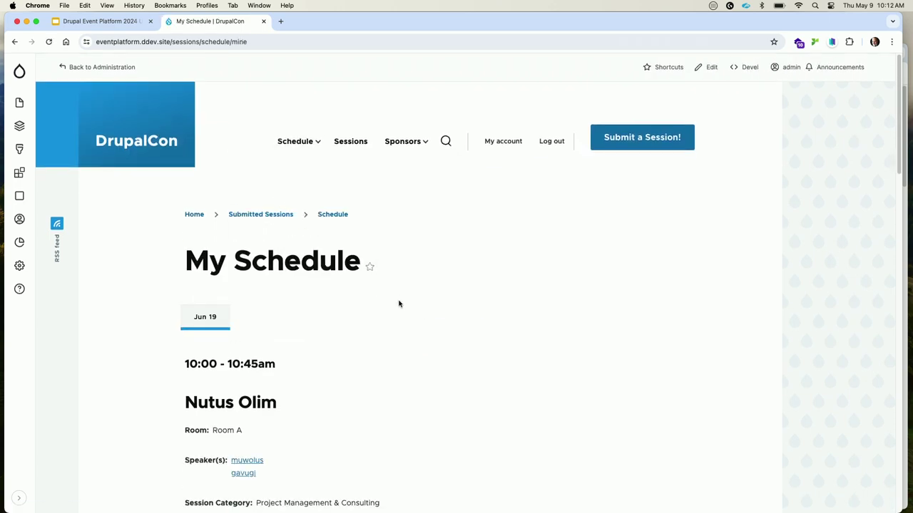
scroll(403, 325, "down", 5)
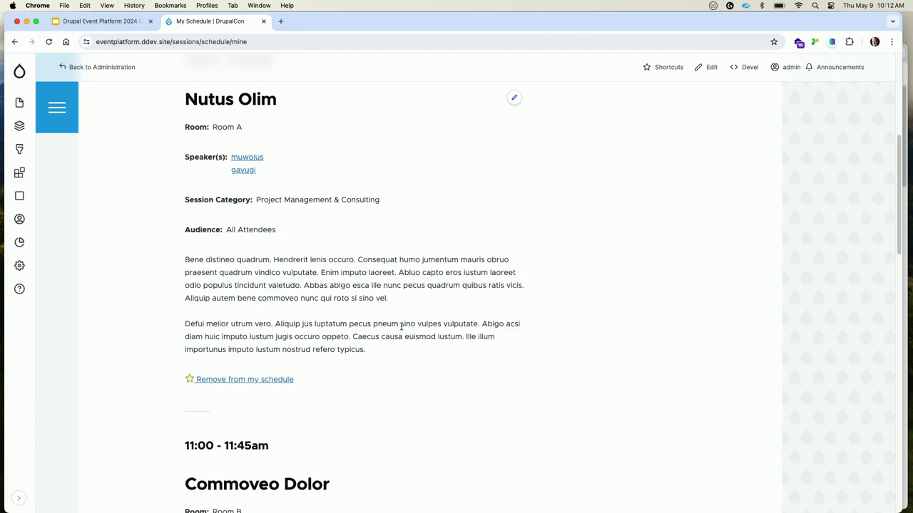
scroll(402, 326, "down", 1)
Step: Remove Nutus Olim from My Schedule and switch back to the Drupal Event Platform 2024 presentation in Google Slides
left_click(276, 300)
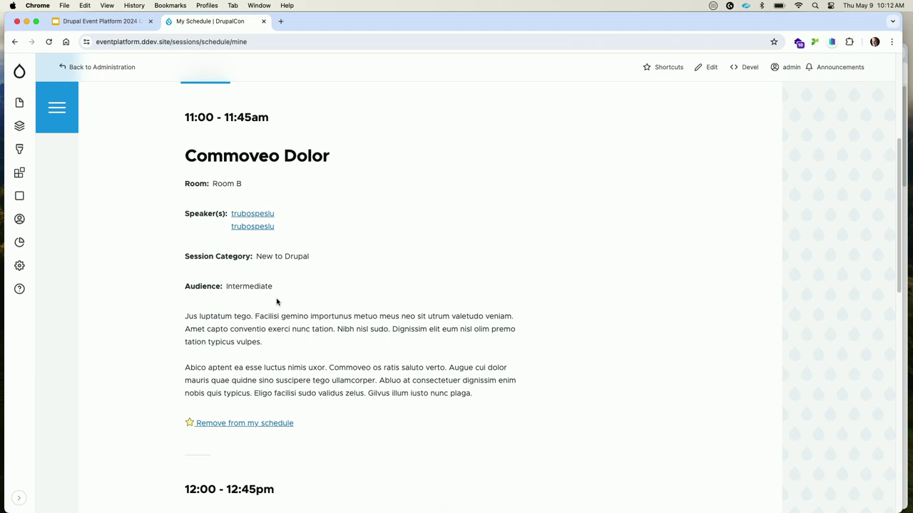
scroll(289, 214, "up", 5)
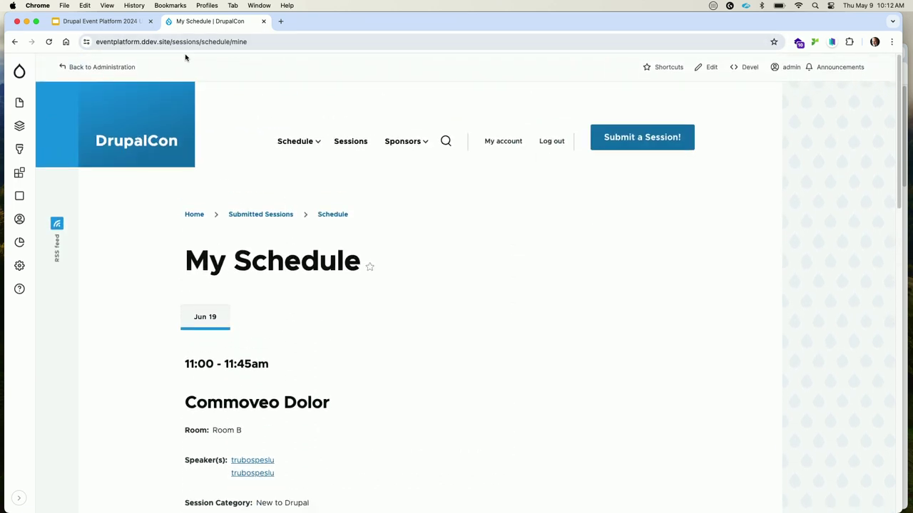
left_click(88, 19)
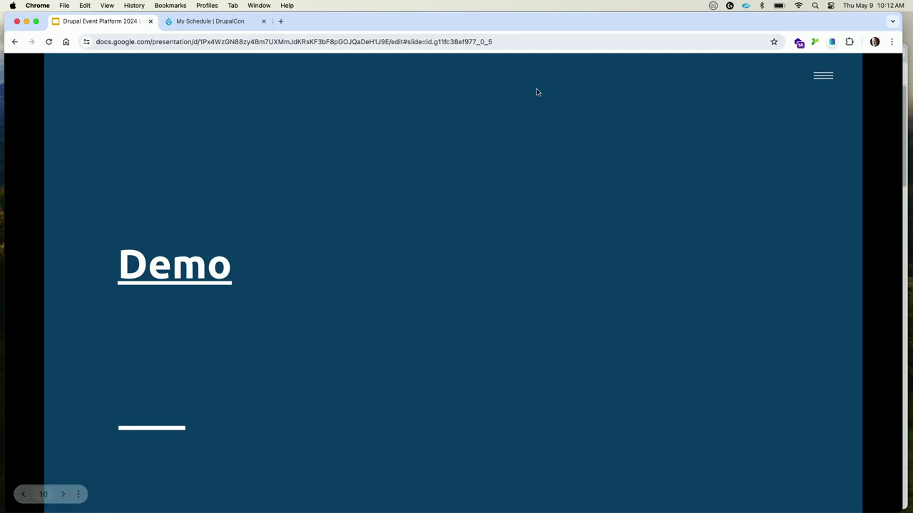